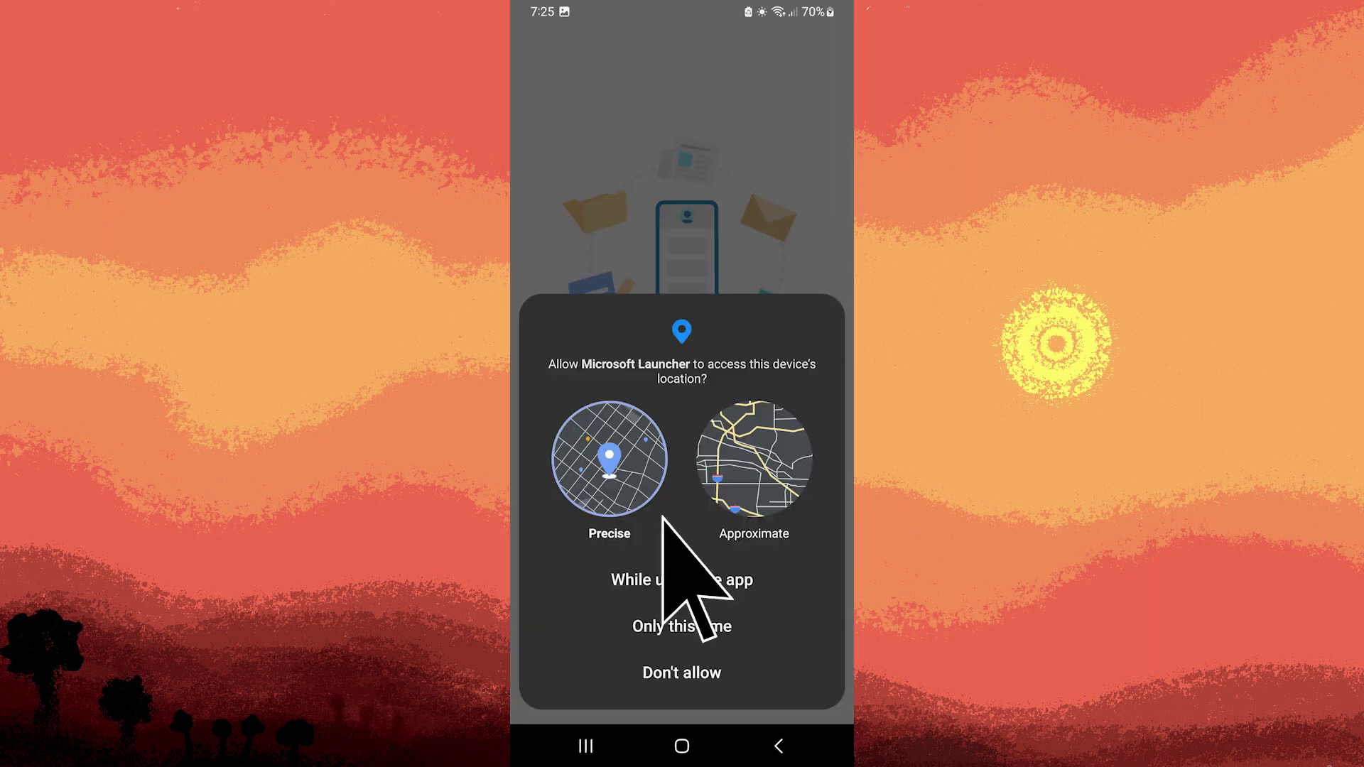
Grant location access with 'While using the app' and finish setup to reach the app drawer
{"action": "left_click", "coordinate": [682, 580]}
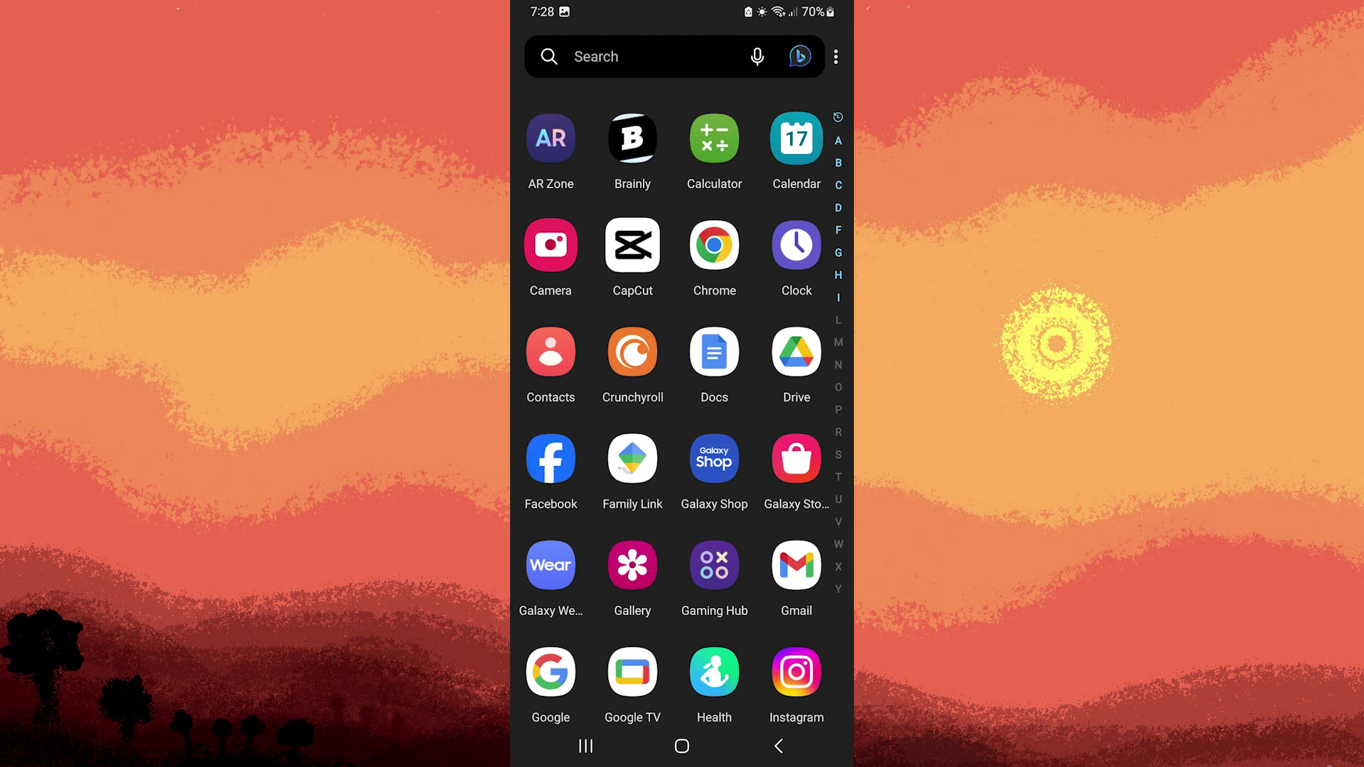
Reach the Edit Icon screen for Facebook from its long-press quick actions menu
{"action": "left_click", "coordinate": [551, 458]}
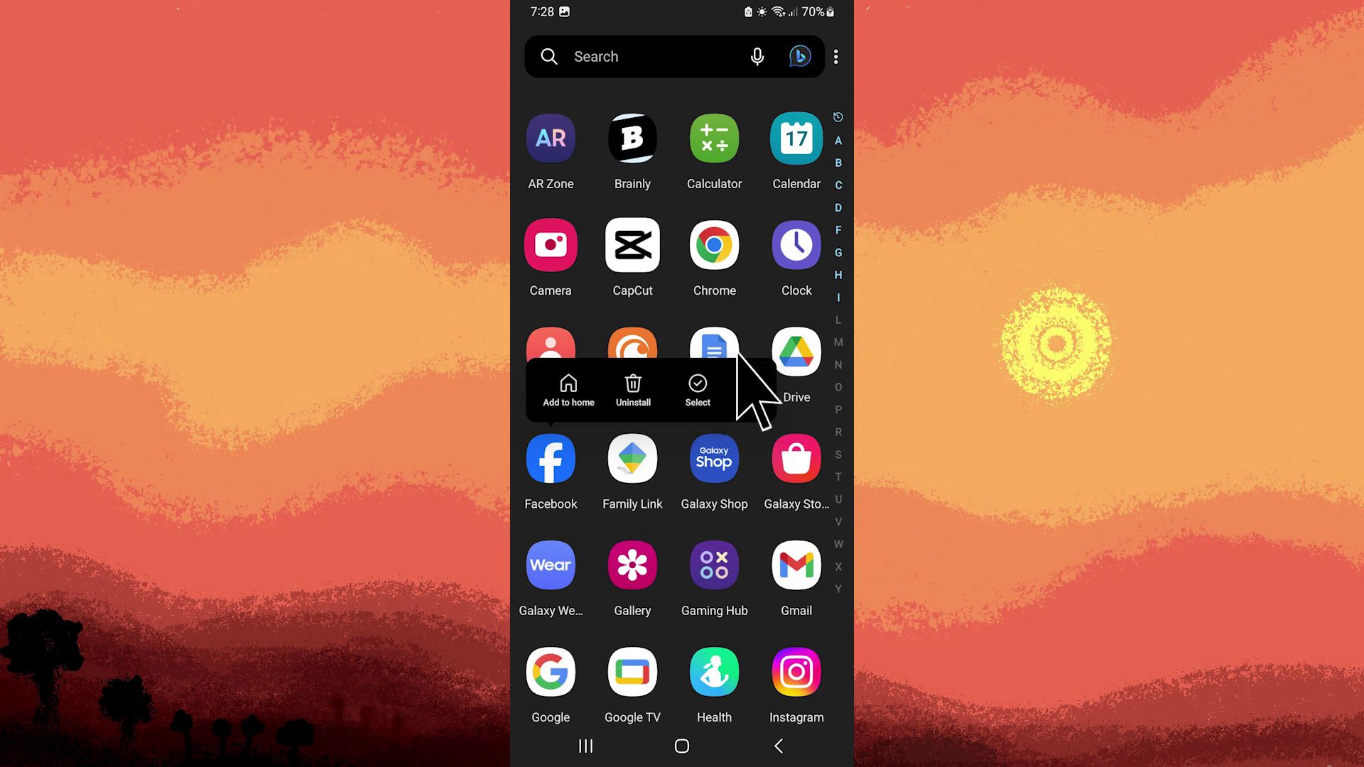
{"action": "left_click", "coordinate": [751, 390]}
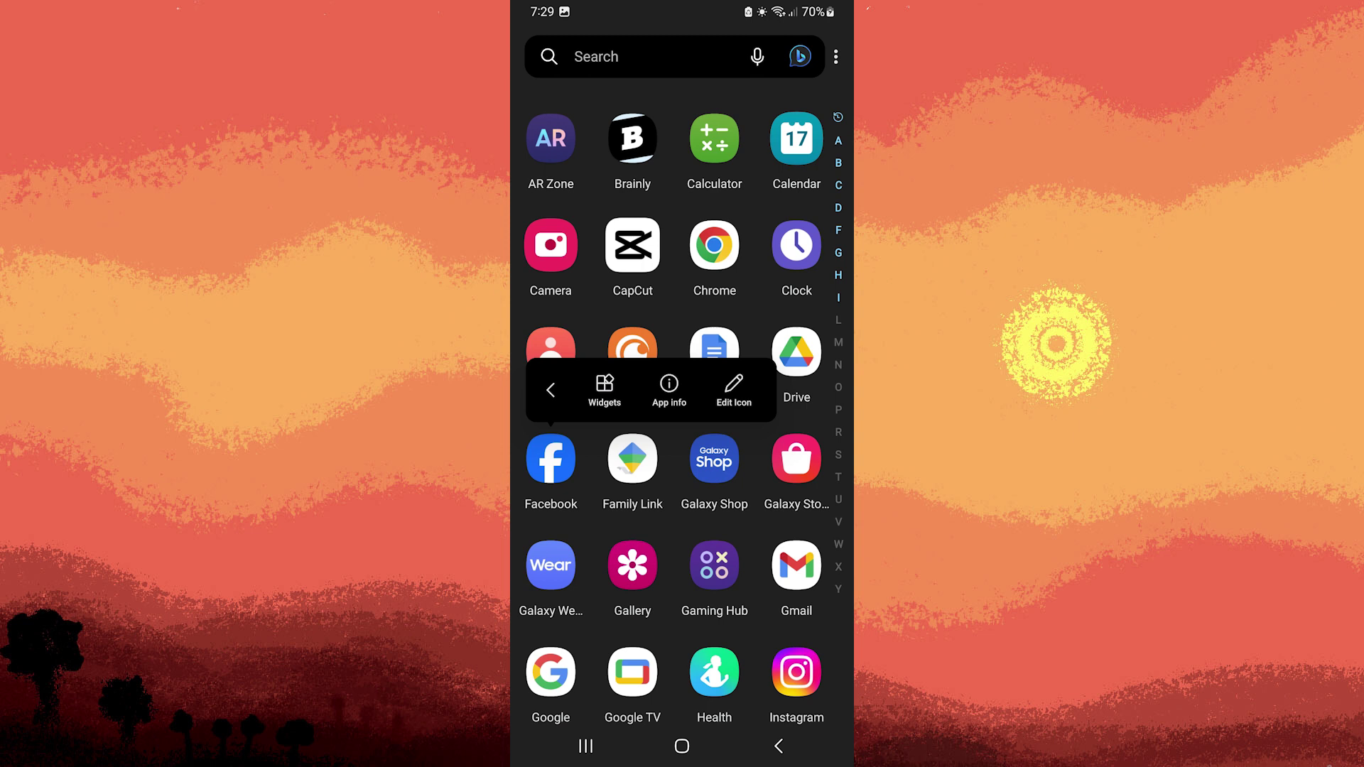
{"action": "left_click", "coordinate": [734, 391]}
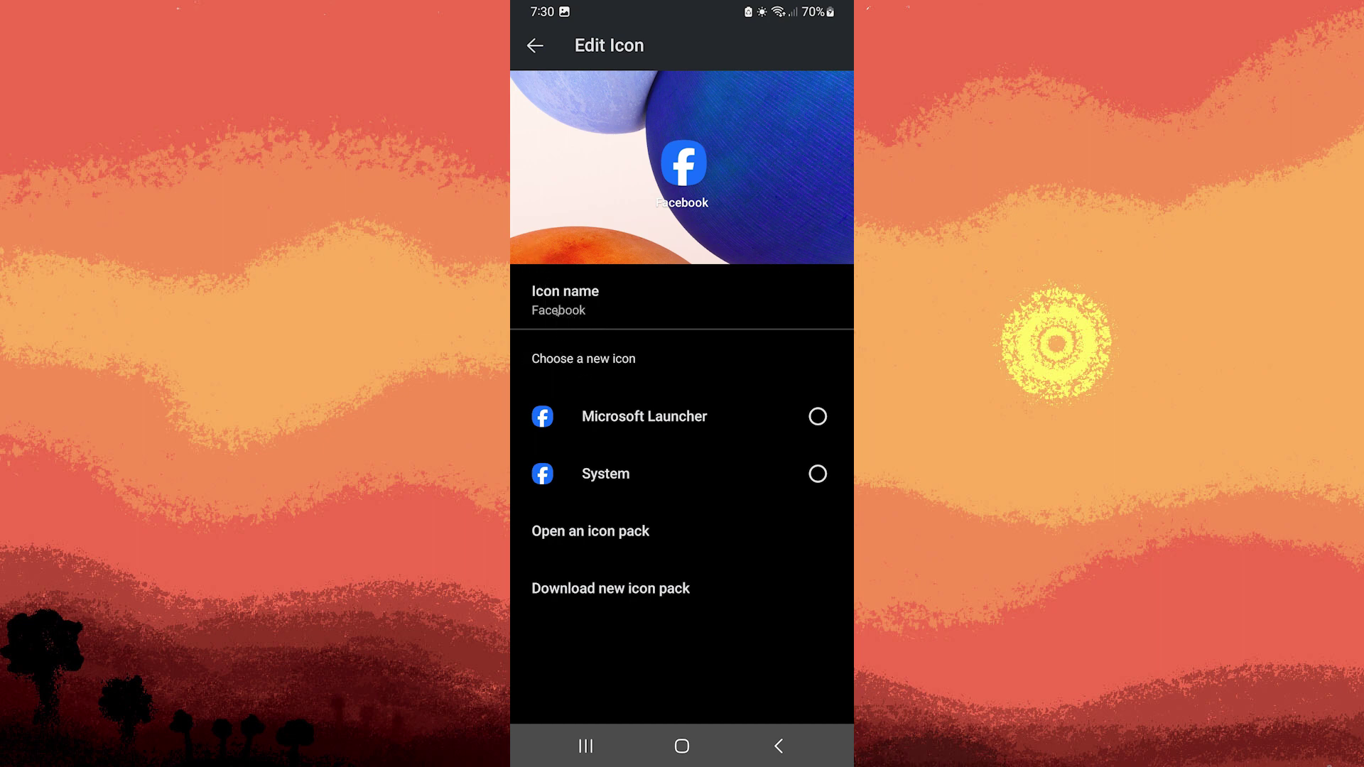
Bring up the Icon name dialog to change Facebook to 'Facebook 2.0'
{"action": "left_click", "coordinate": [565, 300]}
{"action": "type", "text": "2.0"}
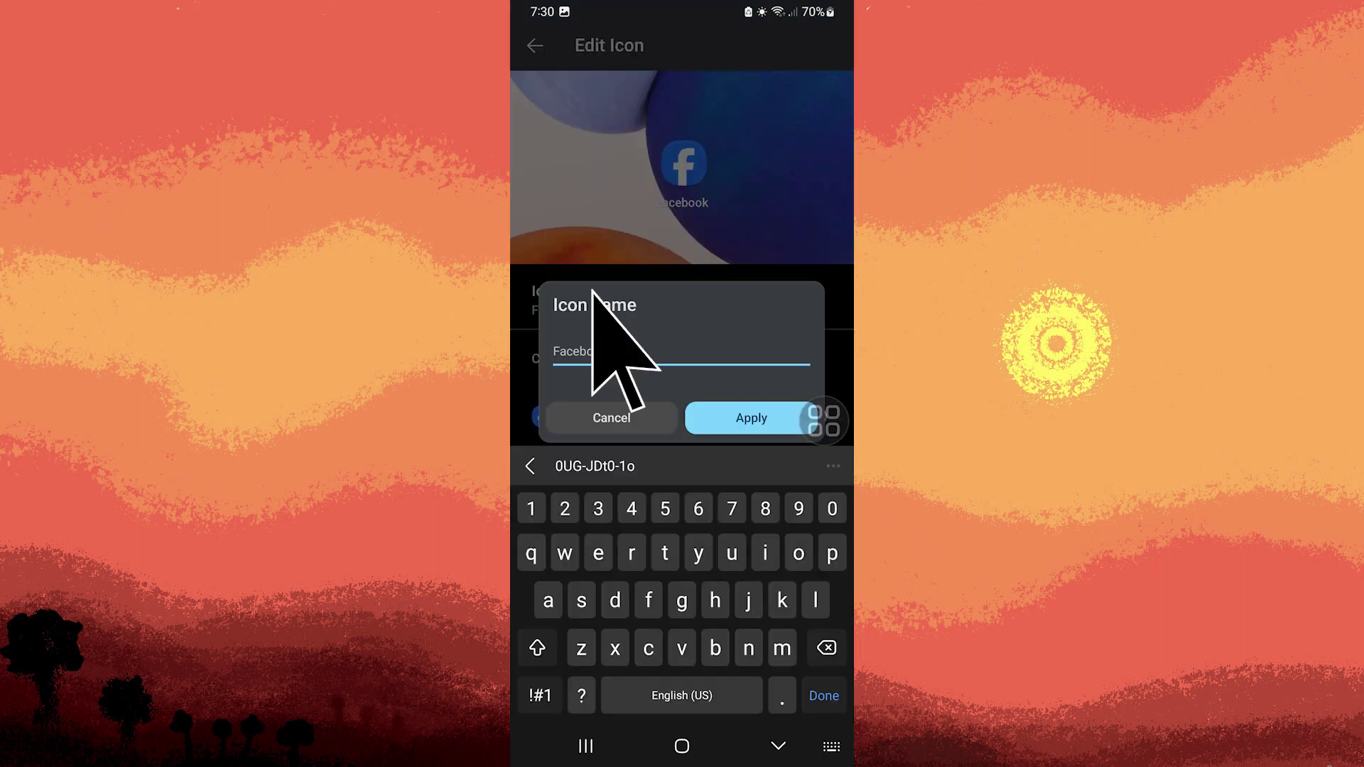